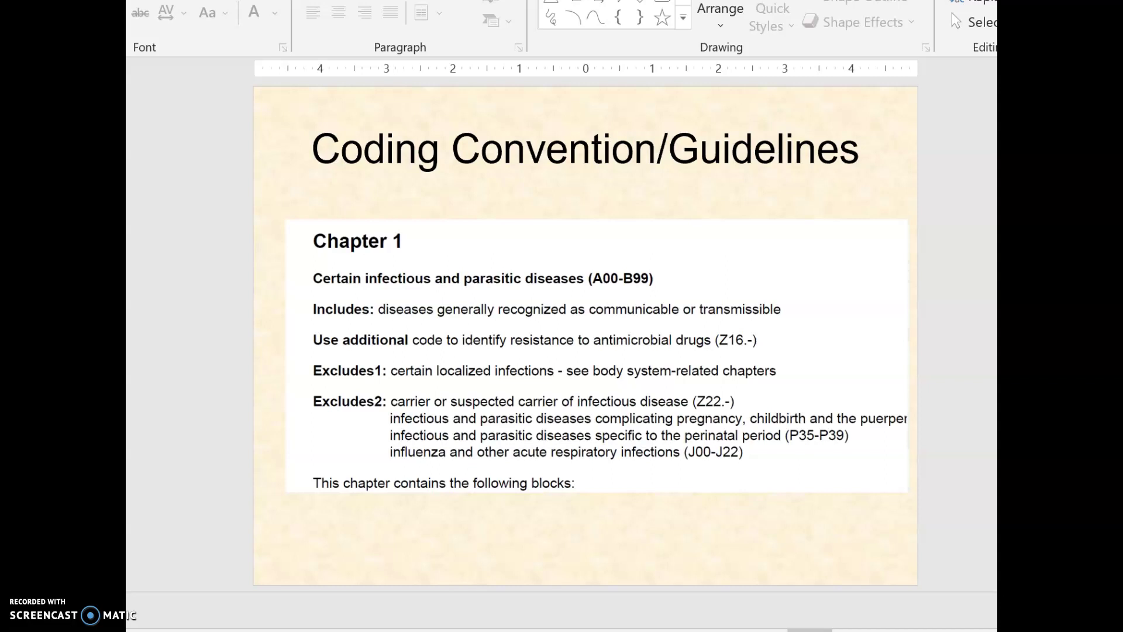
# Step: Move from the Coding Convention/Guidelines slide to the ICD-10 slide listing nasopharyngeal myiasis
pyautogui.press('pageup')
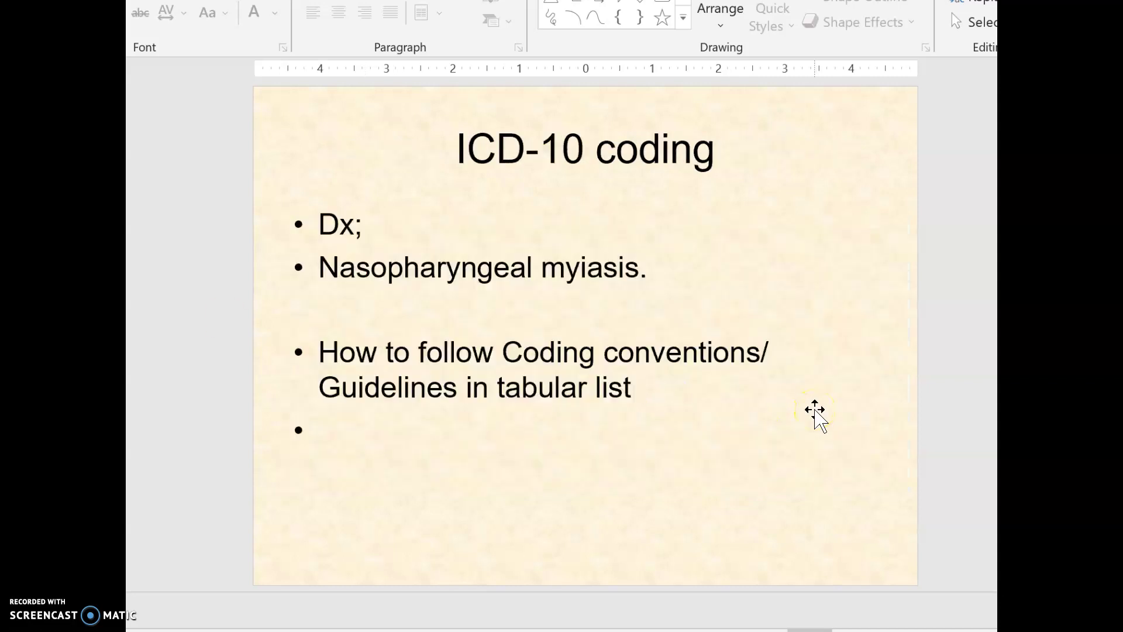
pyautogui.click(610, 285)
pyautogui.click(419, 419)
# Step: Add a 'B87- catogory' bullet and a 'B87.3' line under the tabular list bullet
pyautogui.click(675, 386)
pyautogui.press('Return')
pyautogui.write('B87')
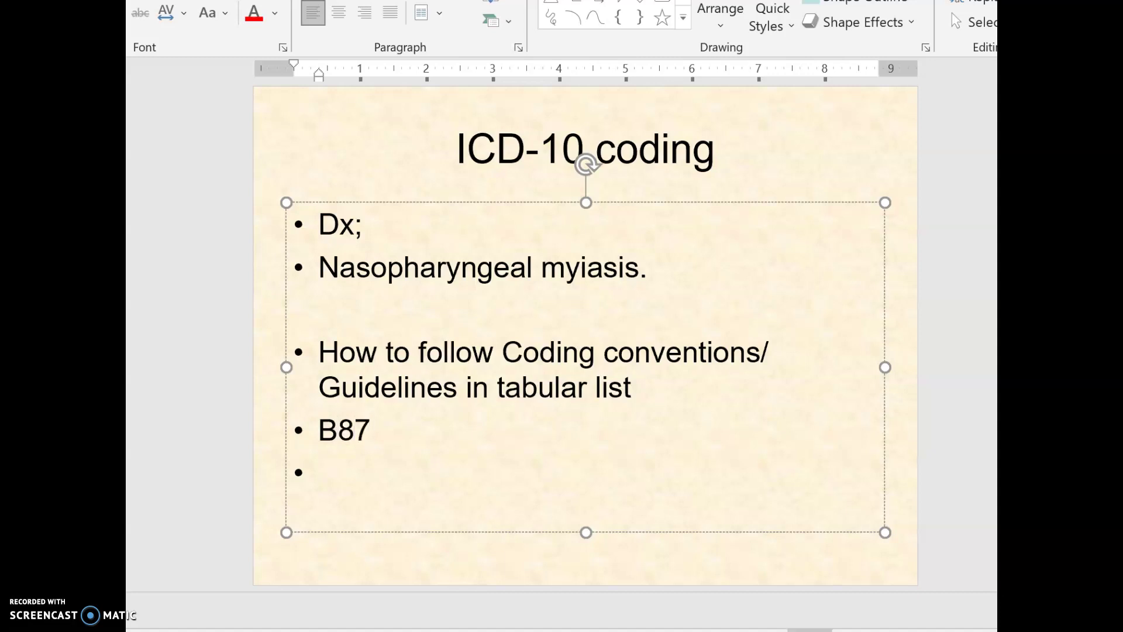
pyautogui.write('- catogo')
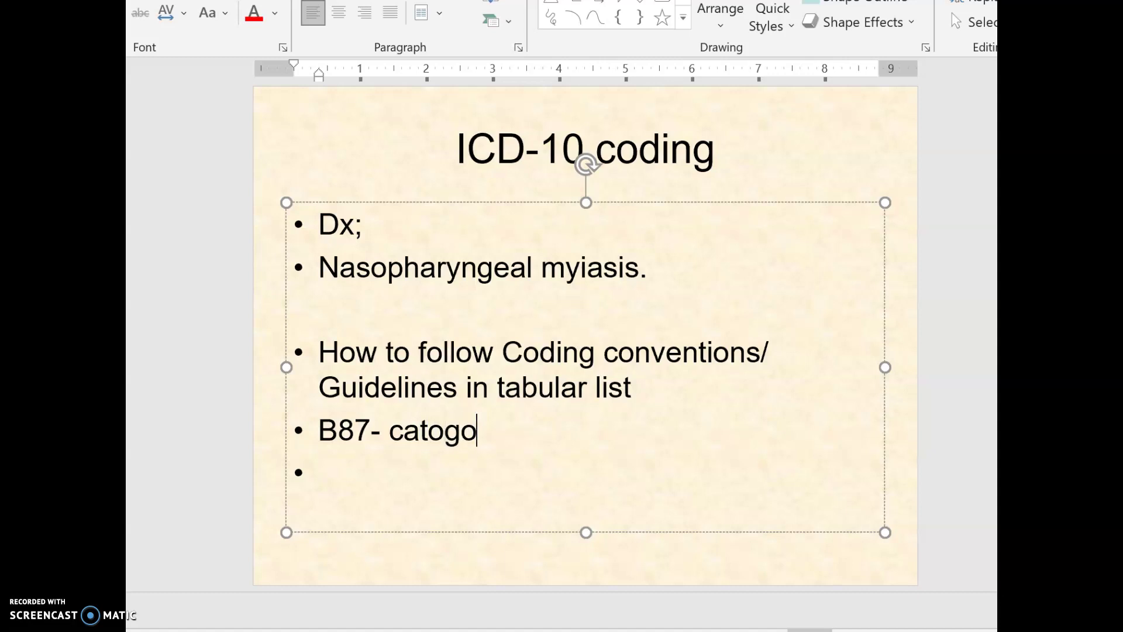
pyautogui.write('ry')
pyautogui.press('Return')
pyautogui.write('B87.3')
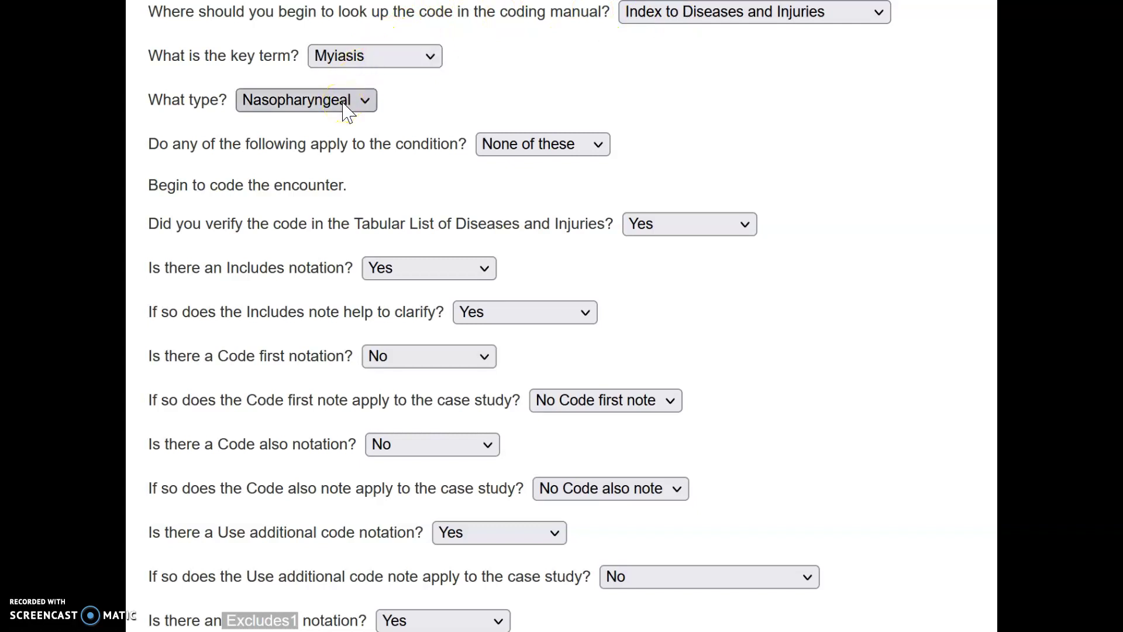
pyautogui.scroll(-2, 866, 218)
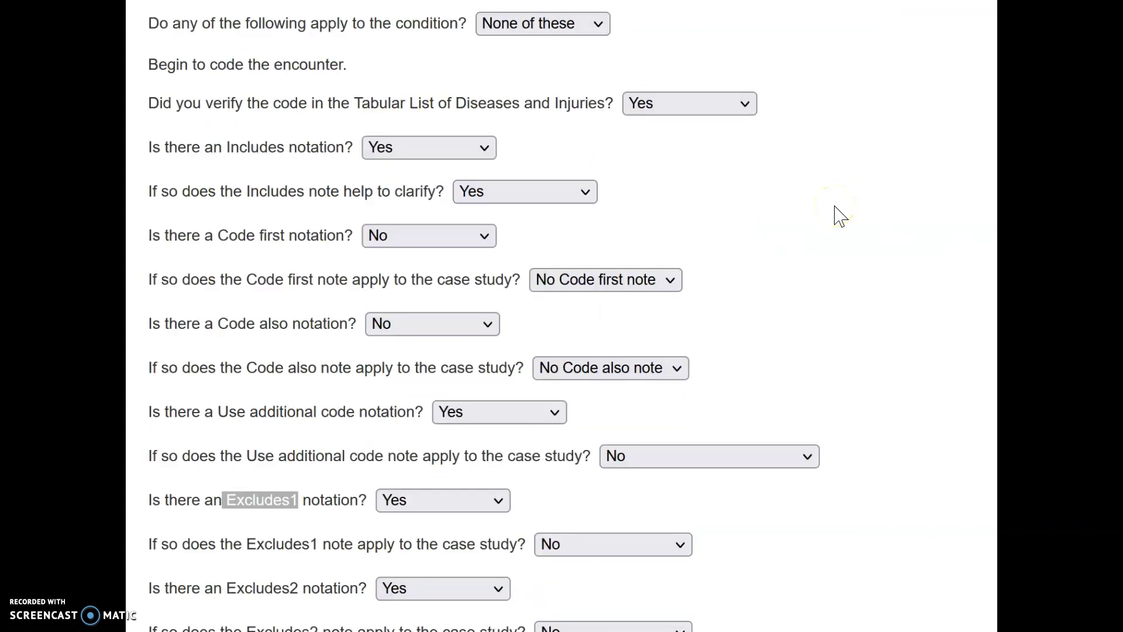
pyautogui.scroll(-2, 834, 216)
pyautogui.scroll(2, 807, 201)
pyautogui.moveTo(275, 101); pyautogui.dragTo(504, 100)
pyautogui.click(742, 181)
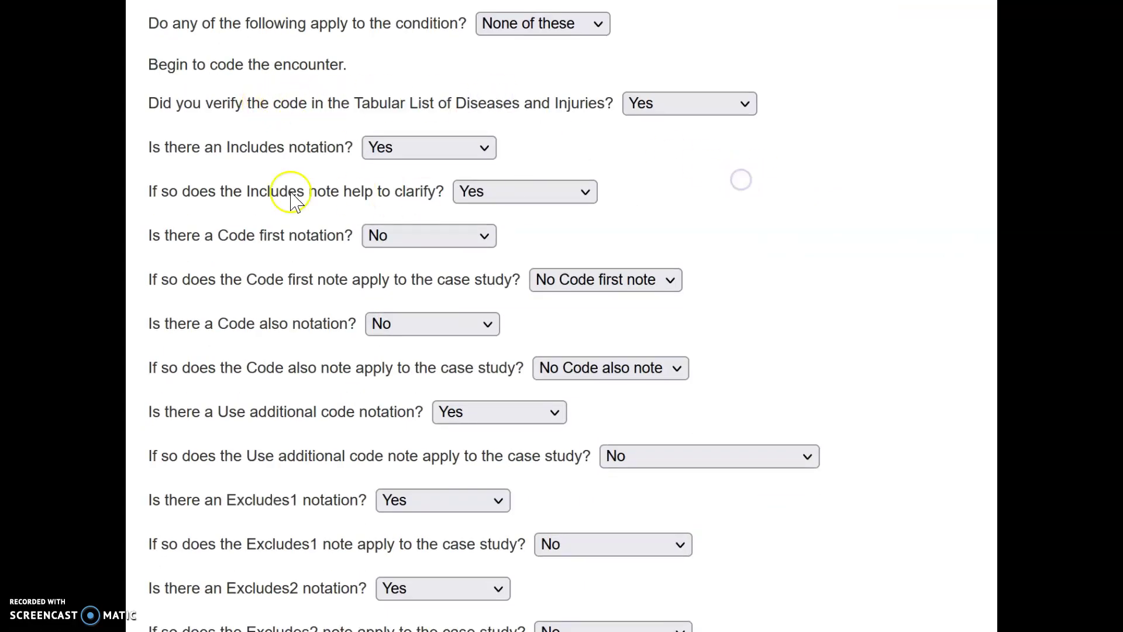
pyautogui.moveTo(239, 146); pyautogui.dragTo(349, 144)
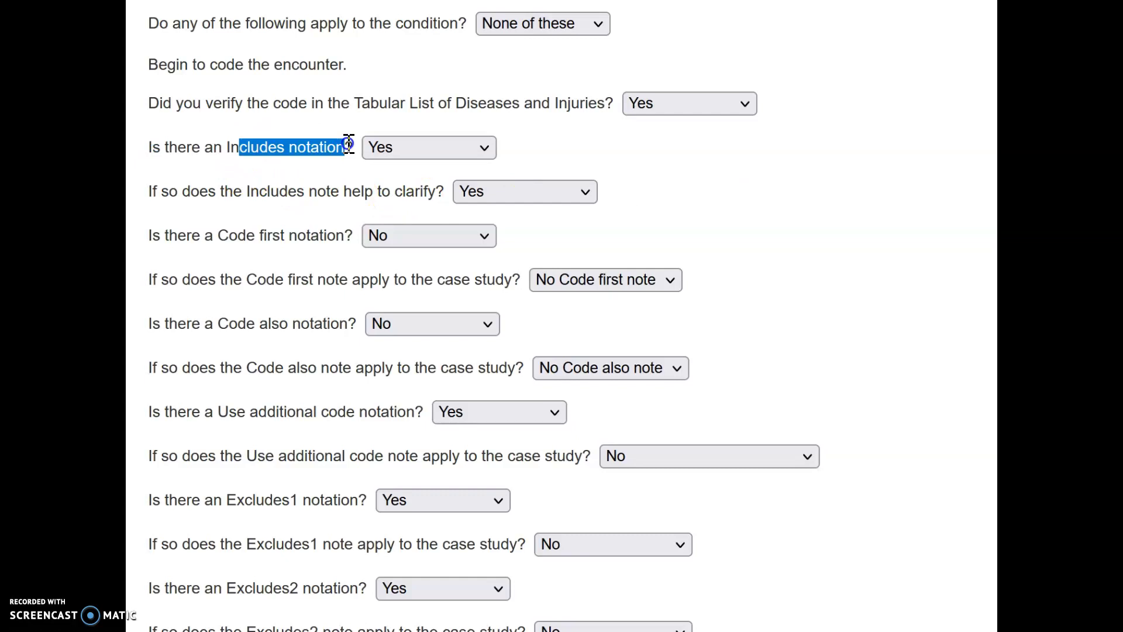
pyautogui.moveTo(214, 235); pyautogui.dragTo(341, 232)
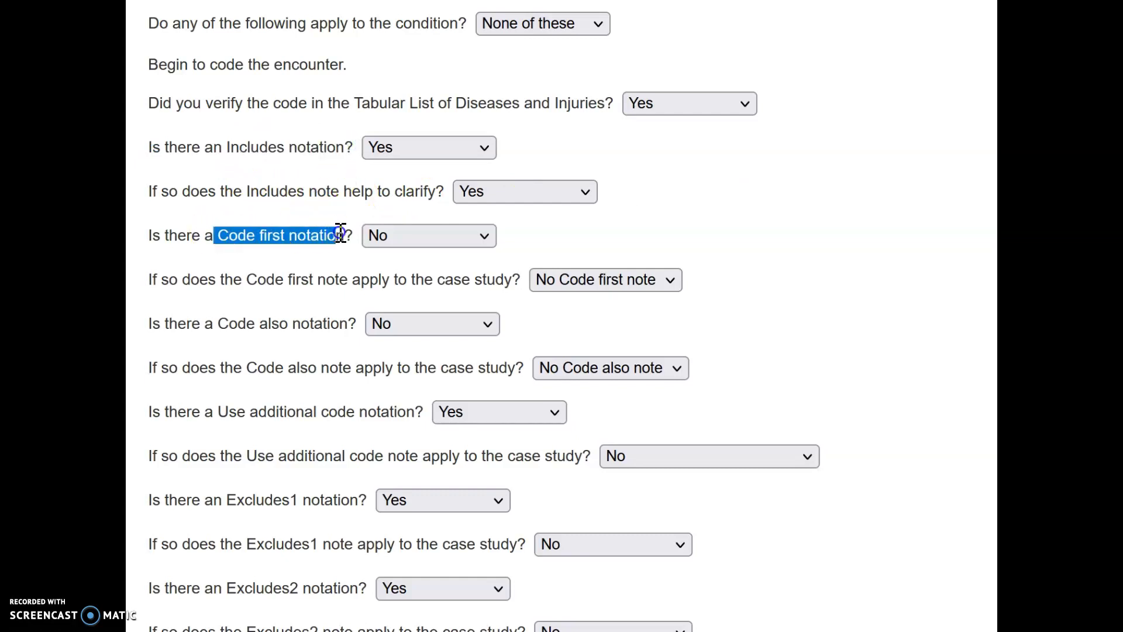
pyautogui.moveTo(205, 323); pyautogui.dragTo(338, 324)
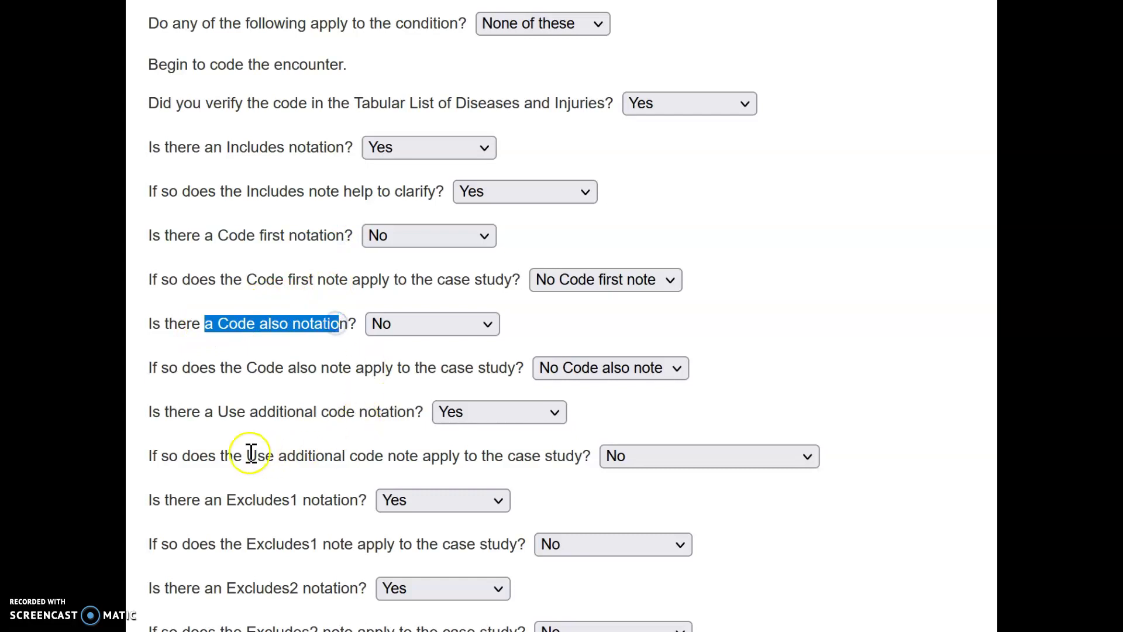
pyautogui.moveTo(148, 412); pyautogui.dragTo(411, 405)
pyautogui.moveTo(222, 499); pyautogui.dragTo(351, 496)
pyautogui.moveTo(214, 588); pyautogui.dragTo(351, 587)
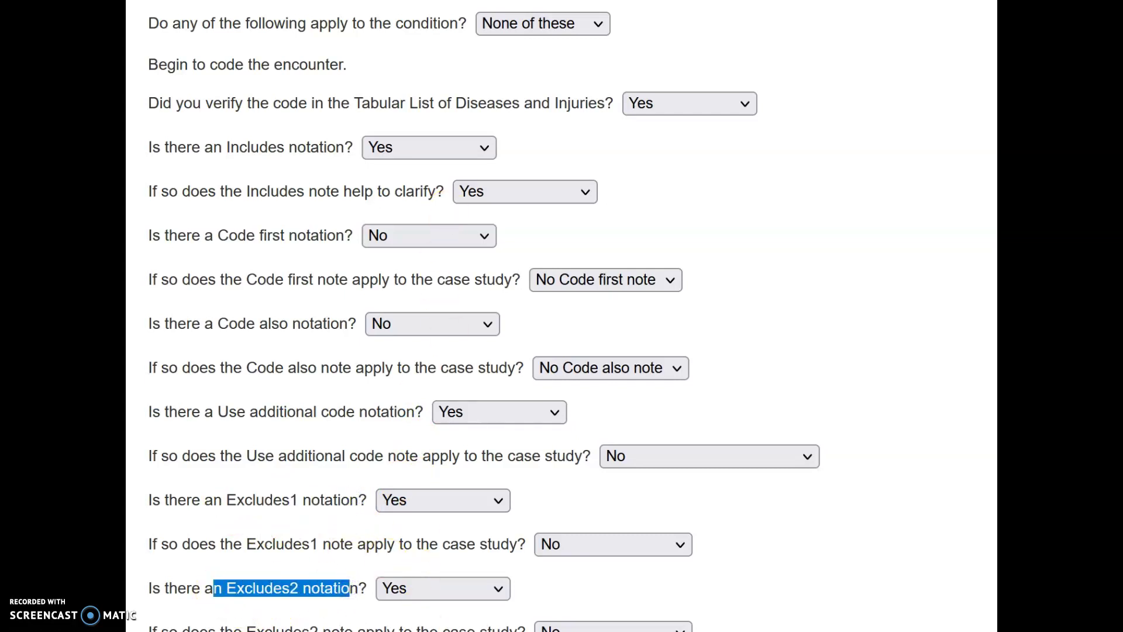
pyautogui.click(839, 252)
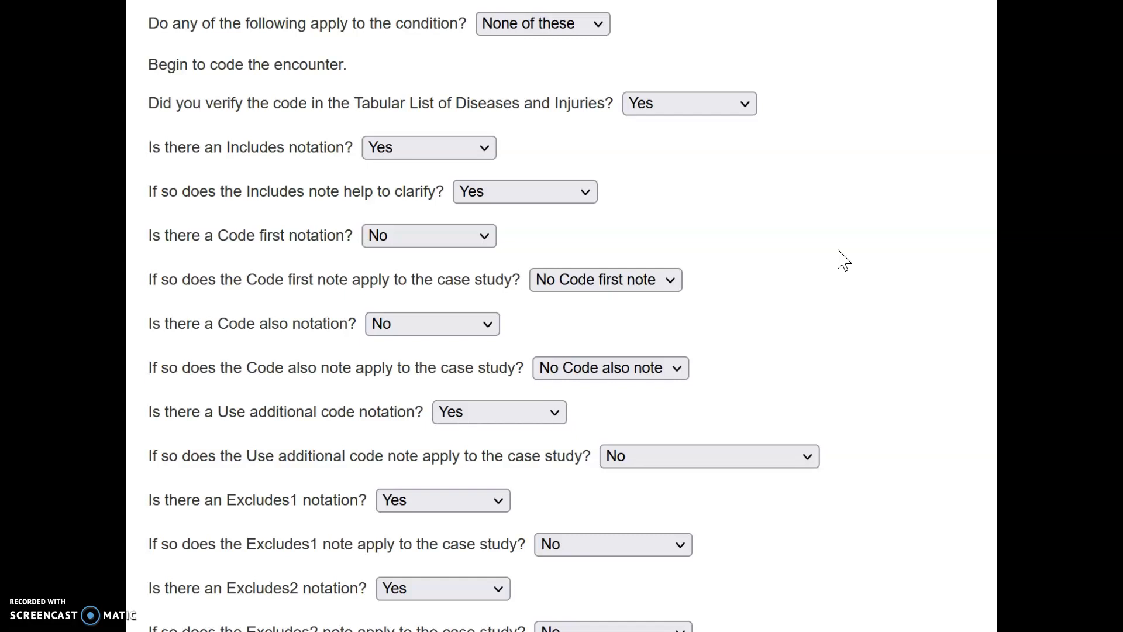
# Step: Review the Connect answers down to the B87.3 code, then bring up the tabular list PDF
pyautogui.scroll(-4, 843, 260)
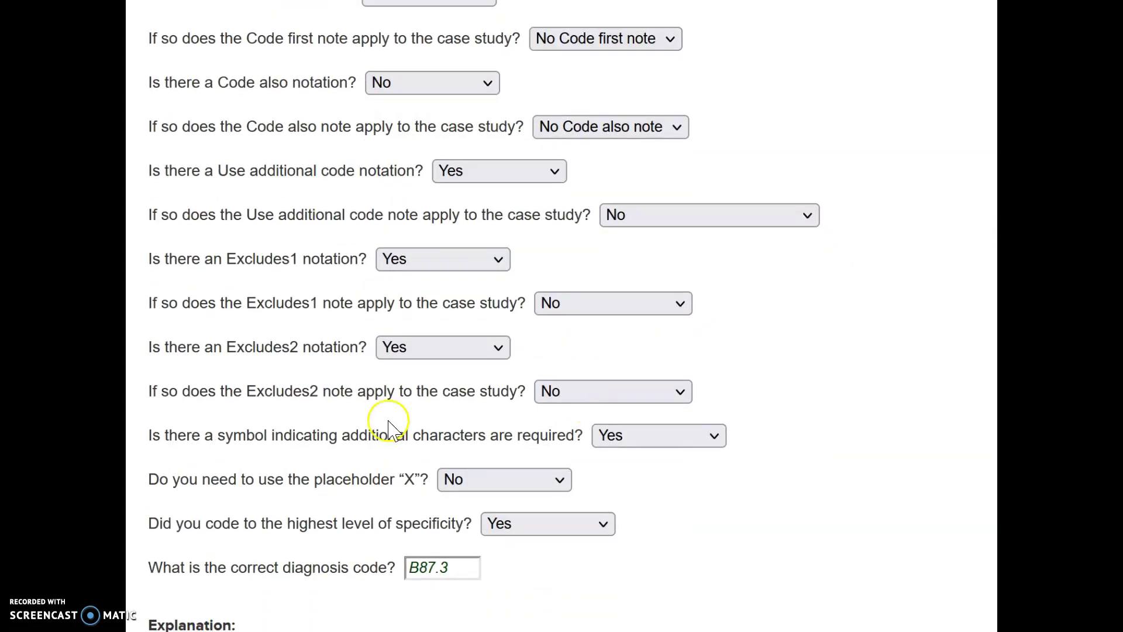
pyautogui.scroll(2, 799, 360)
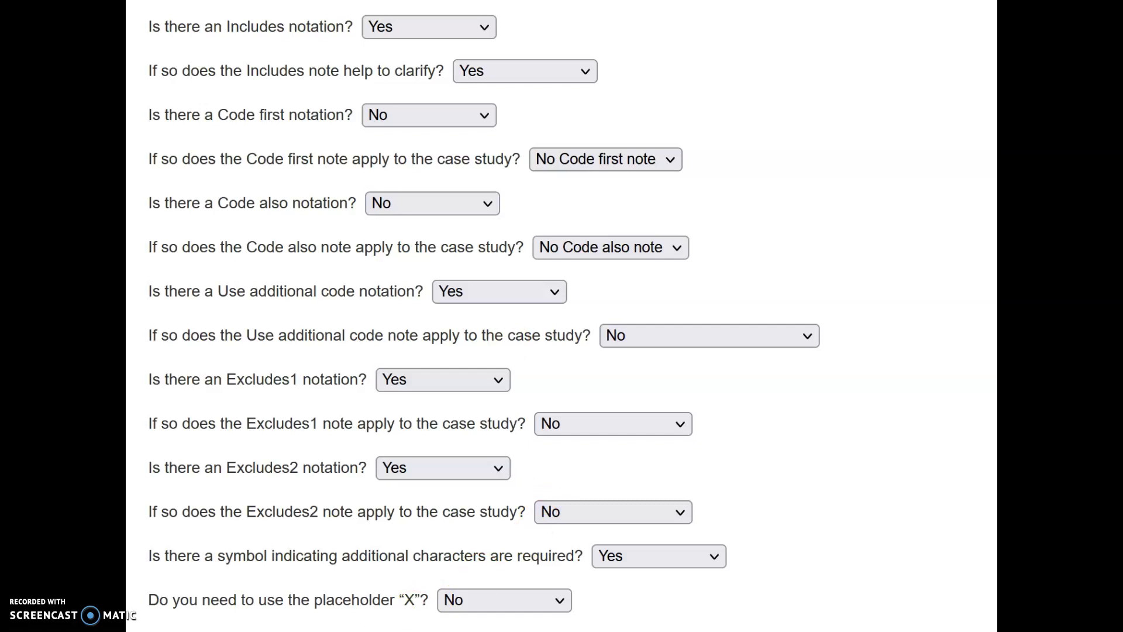
pyautogui.click(155, 631)
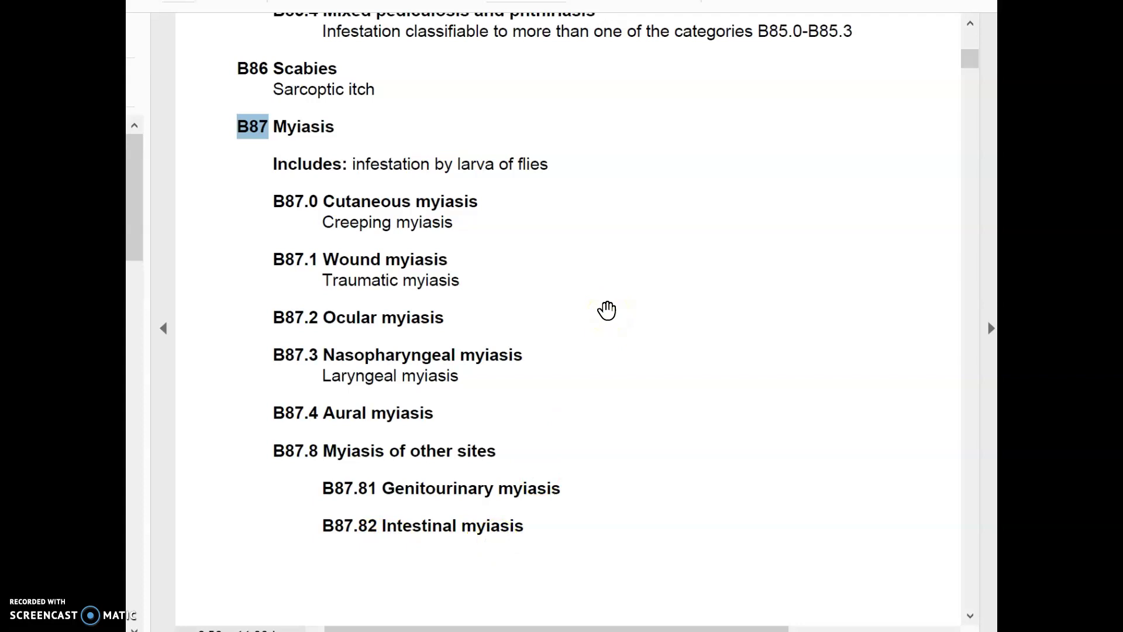
# Step: Move the highlight from B87 to its Includes note 'infestation by larva of flies'
pyautogui.click(265, 171)
pyautogui.tripleClick(303, 162)
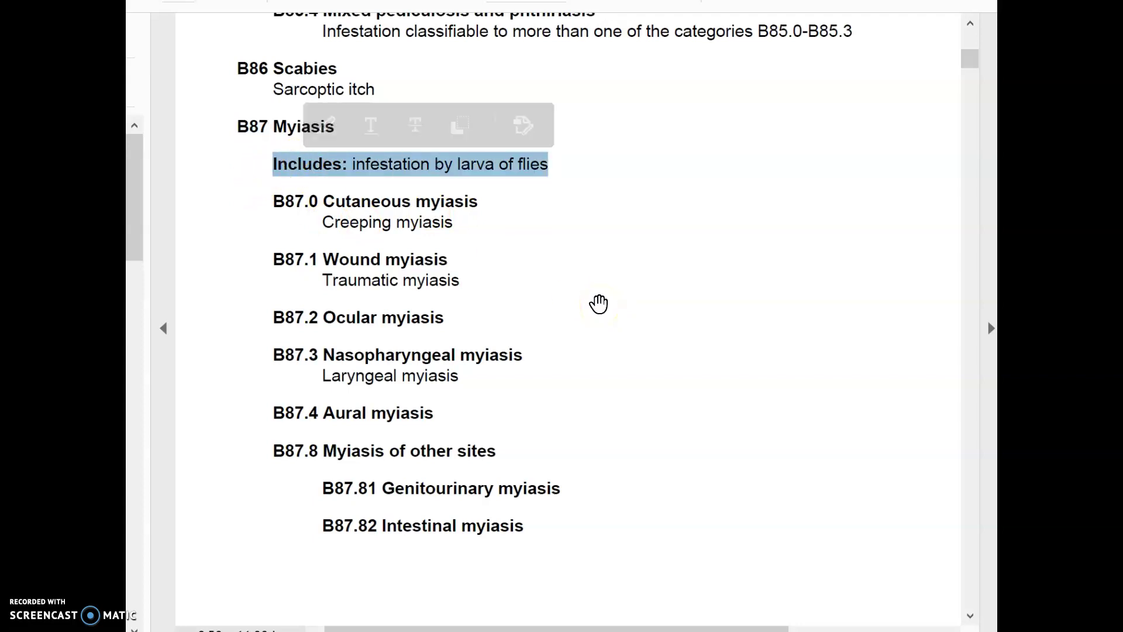
pyautogui.click(532, 273)
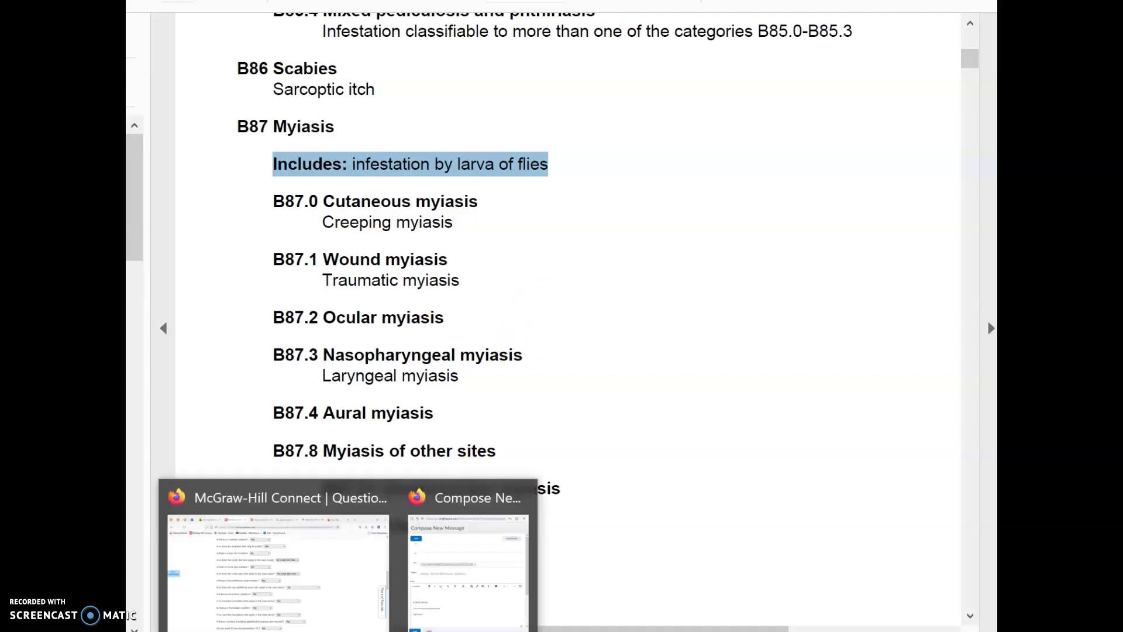
pyautogui.click(299, 598)
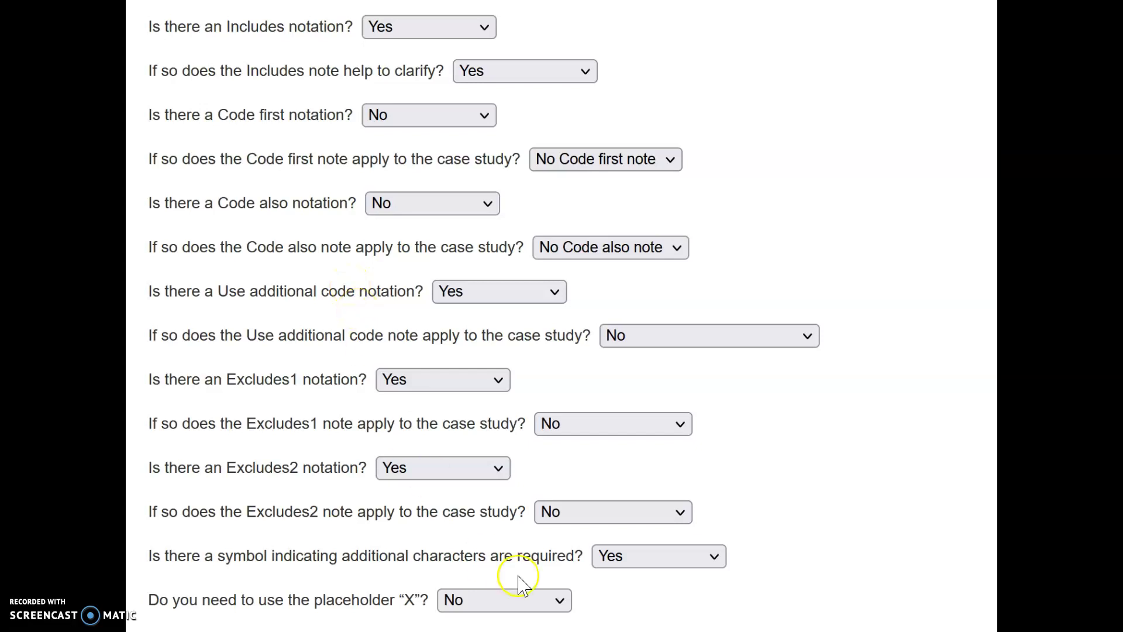
pyautogui.moveTo(678, 631)
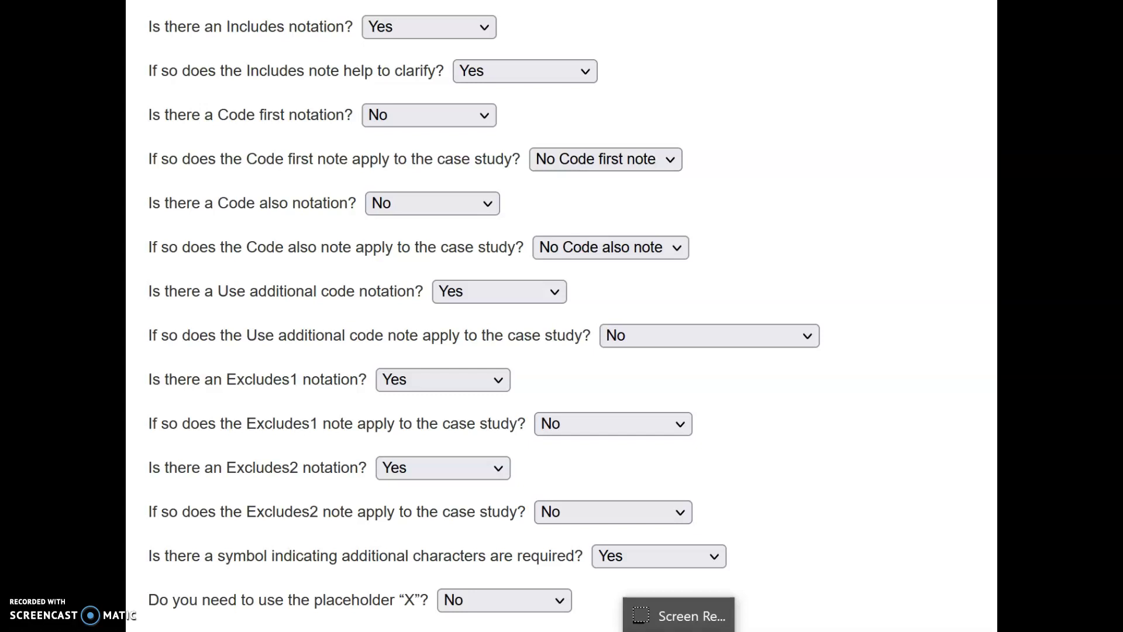
pyautogui.click(658, 631)
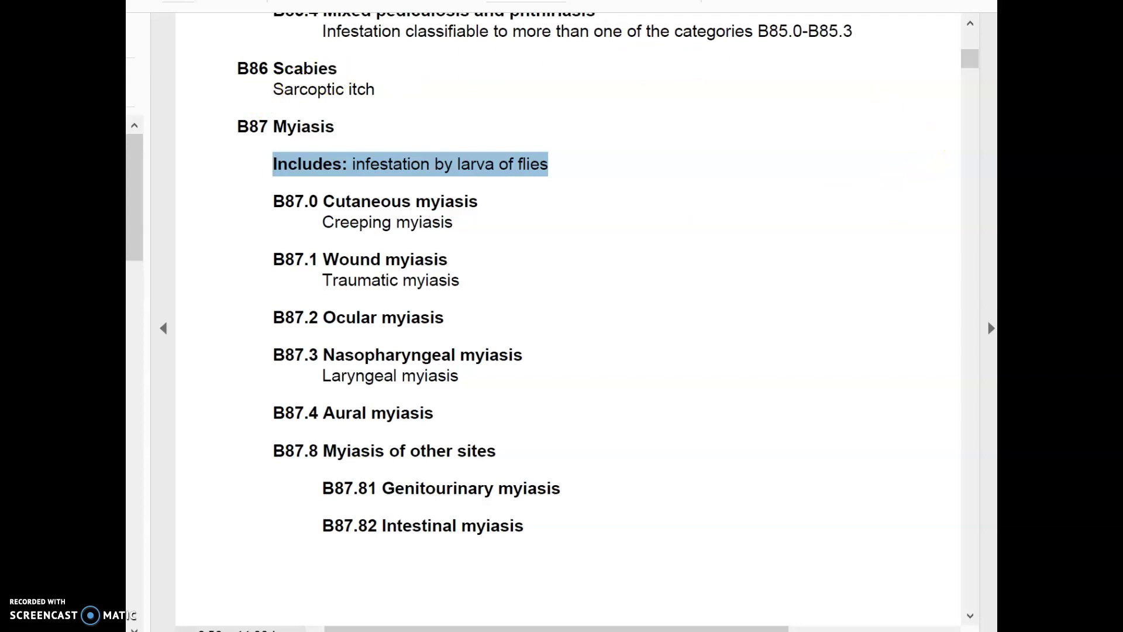
# Step: Scroll up to the Tabular List Table of Contents, starting at Certain infectious and parasitic diseases (A00-B99)
pyautogui.scroll(20, 568, 319)
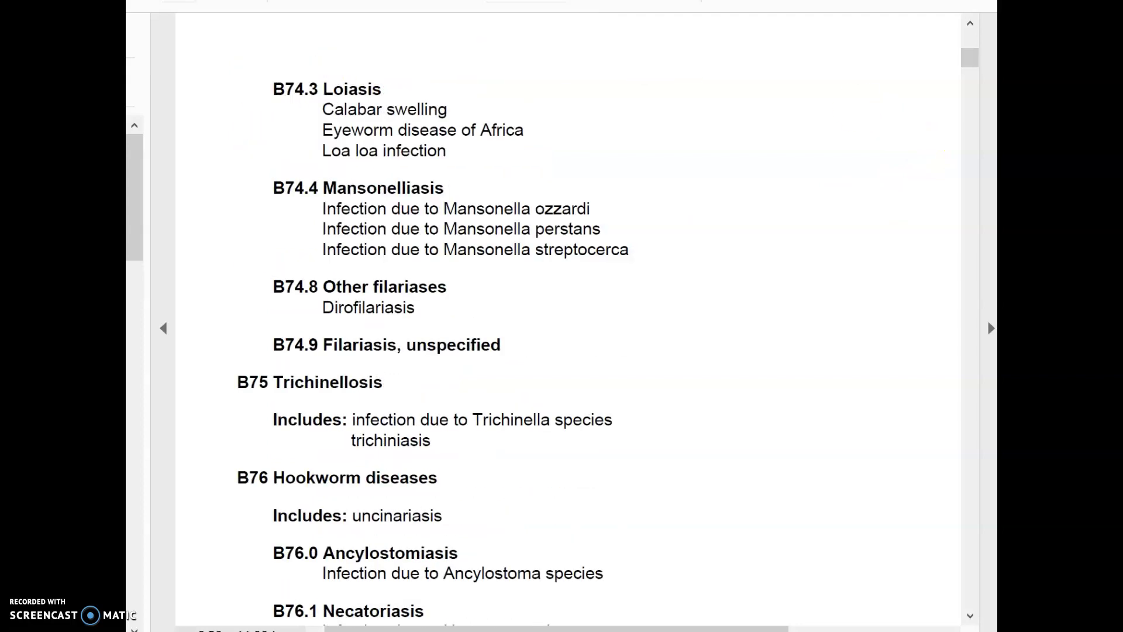
pyautogui.scroll(15, 567, 319)
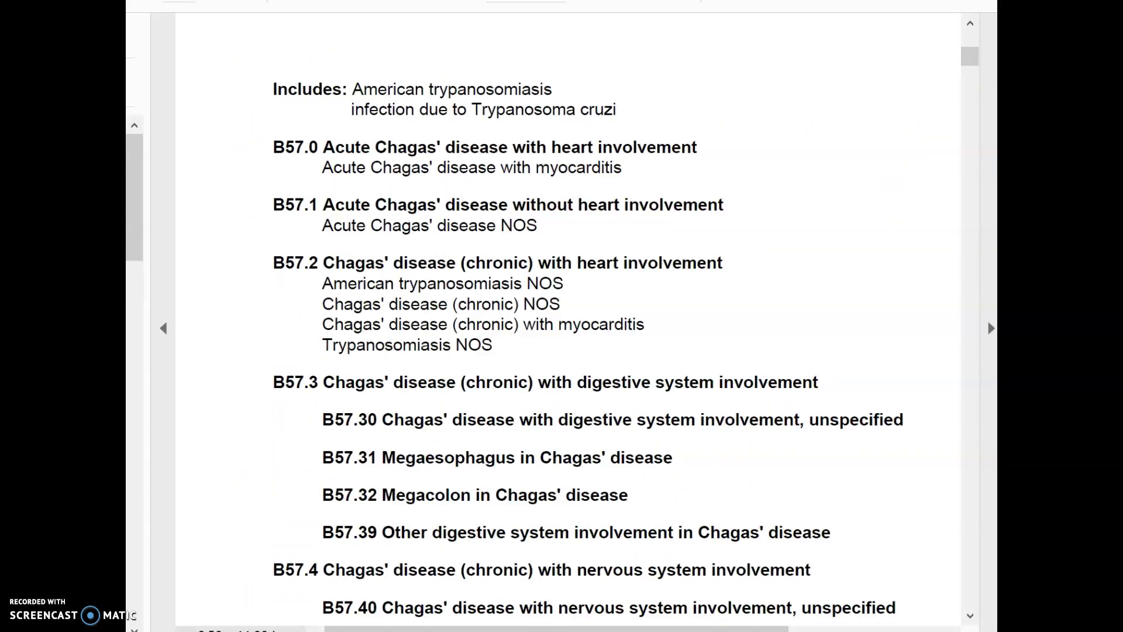
pyautogui.scroll(15, 568, 318)
pyautogui.moveTo(971, 55); pyautogui.dragTo(984, 13)
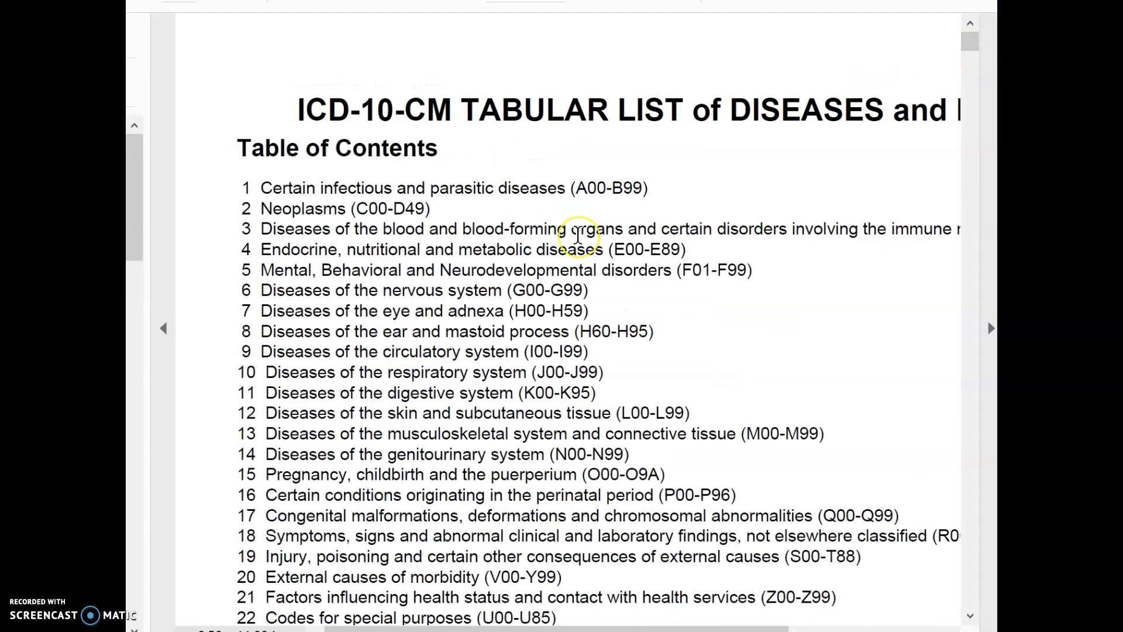
pyautogui.click(551, 287)
pyautogui.click(297, 209)
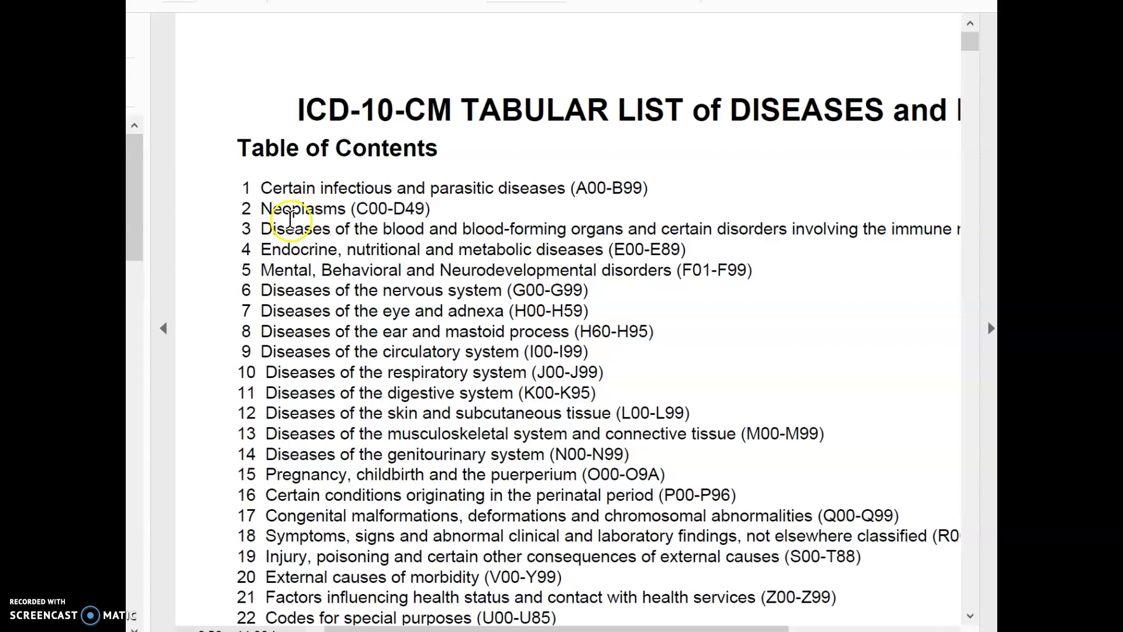
# Step: Page to Chapter 1 (A00-B99) to read its Includes/Excludes notes, then return to Connect
pyautogui.press('Right')
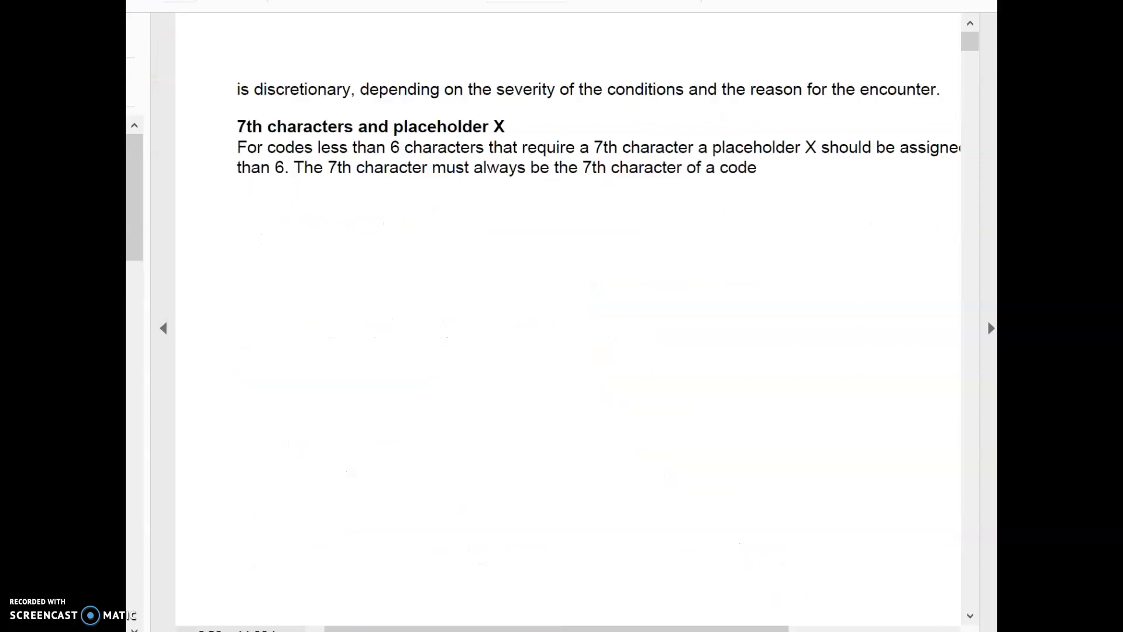
pyautogui.press('Right')
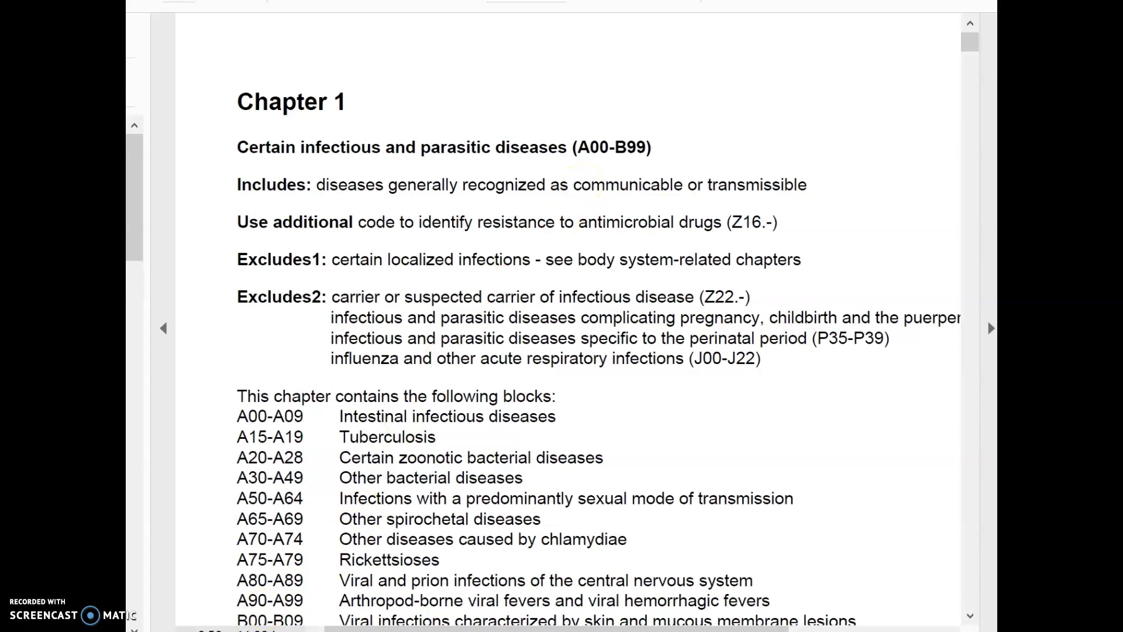
pyautogui.hotkey('alt', 'Tab')
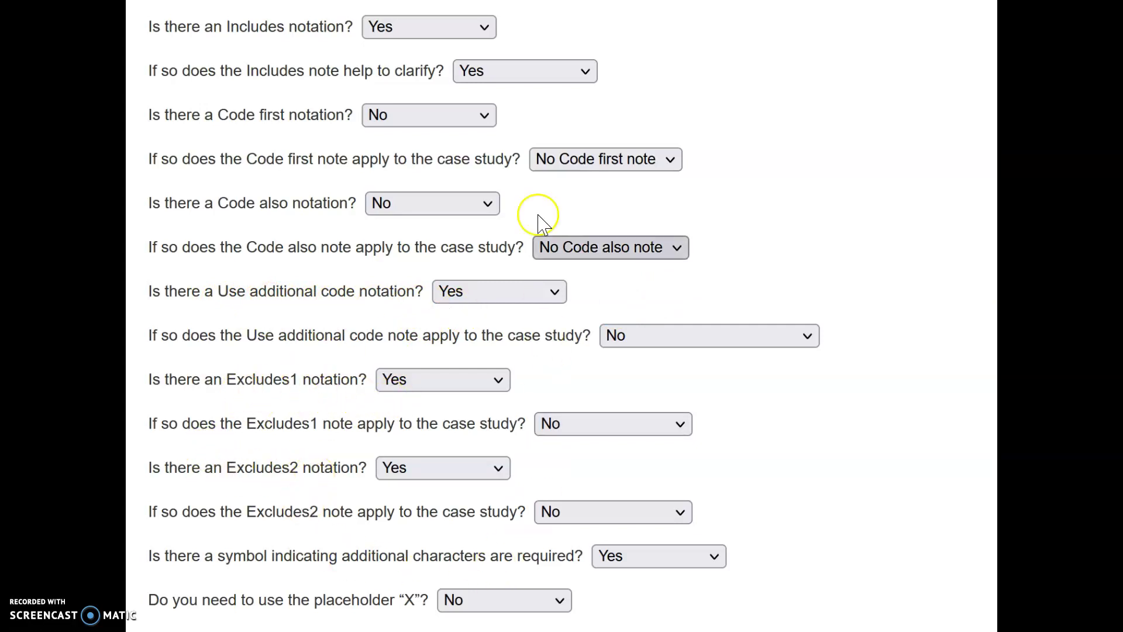
pyautogui.click(231, 114)
pyautogui.moveTo(230, 114); pyautogui.dragTo(325, 114)
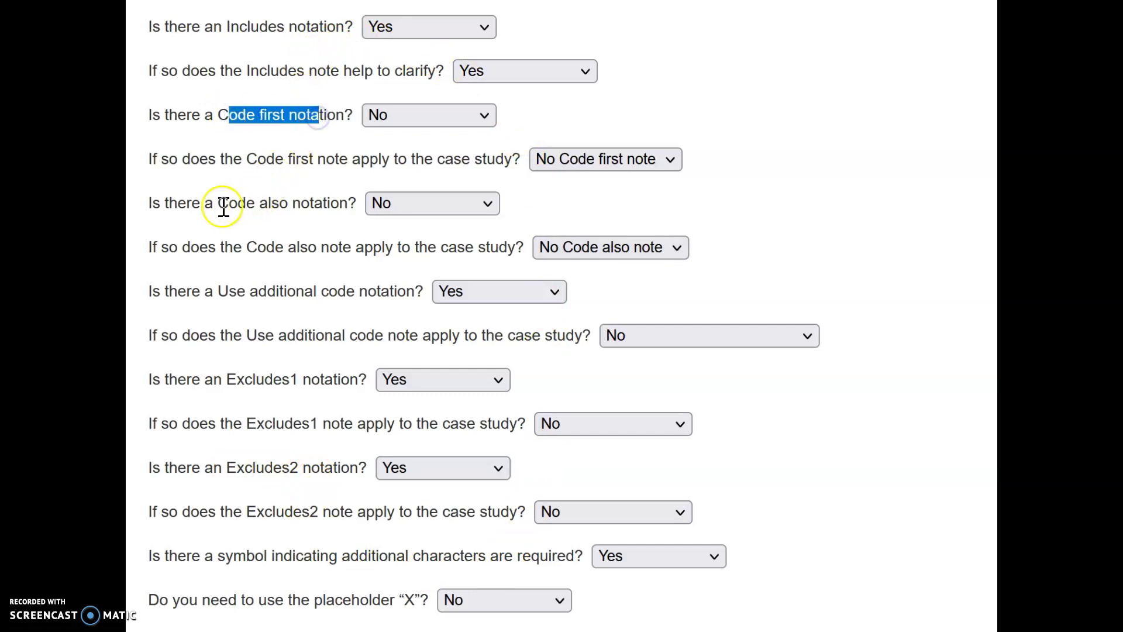
pyautogui.moveTo(220, 204); pyautogui.dragTo(344, 204)
pyautogui.moveTo(237, 291); pyautogui.dragTo(365, 295)
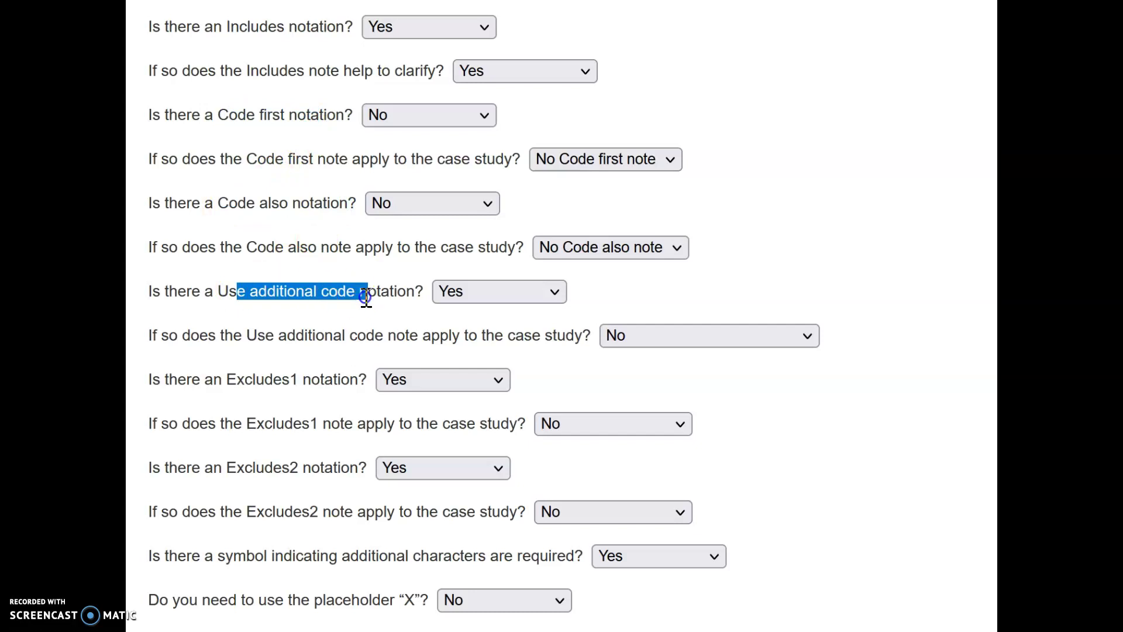
pyautogui.click(239, 368)
pyautogui.moveTo(310, 379); pyautogui.dragTo(149, 379)
pyautogui.moveTo(235, 468); pyautogui.dragTo(365, 489)
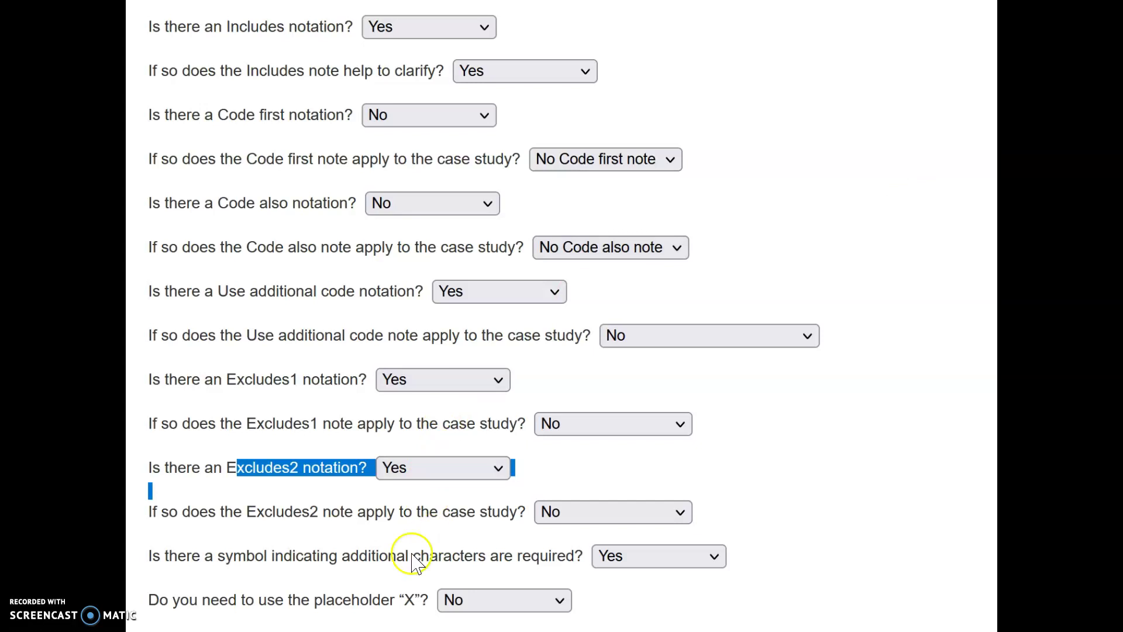
# Step: Check B87 Myiasis and B87.3 Nasopharyngeal myiasis, then scroll up to B80–B81
pyautogui.click(750, 303)
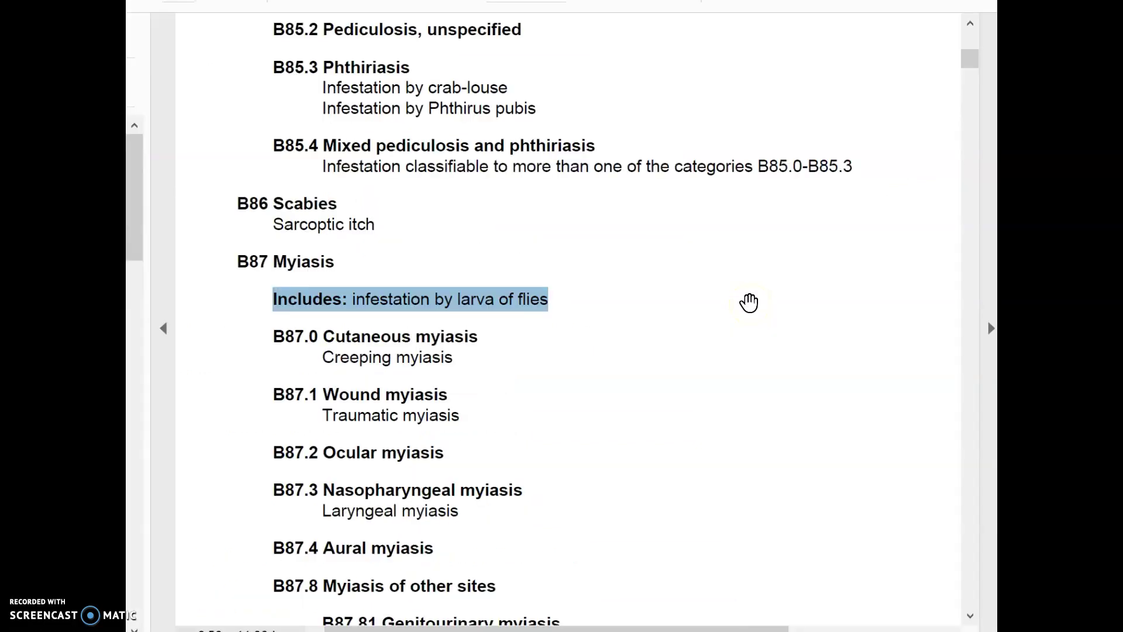
pyautogui.click(498, 393)
pyautogui.scroll(1, 677, 370)
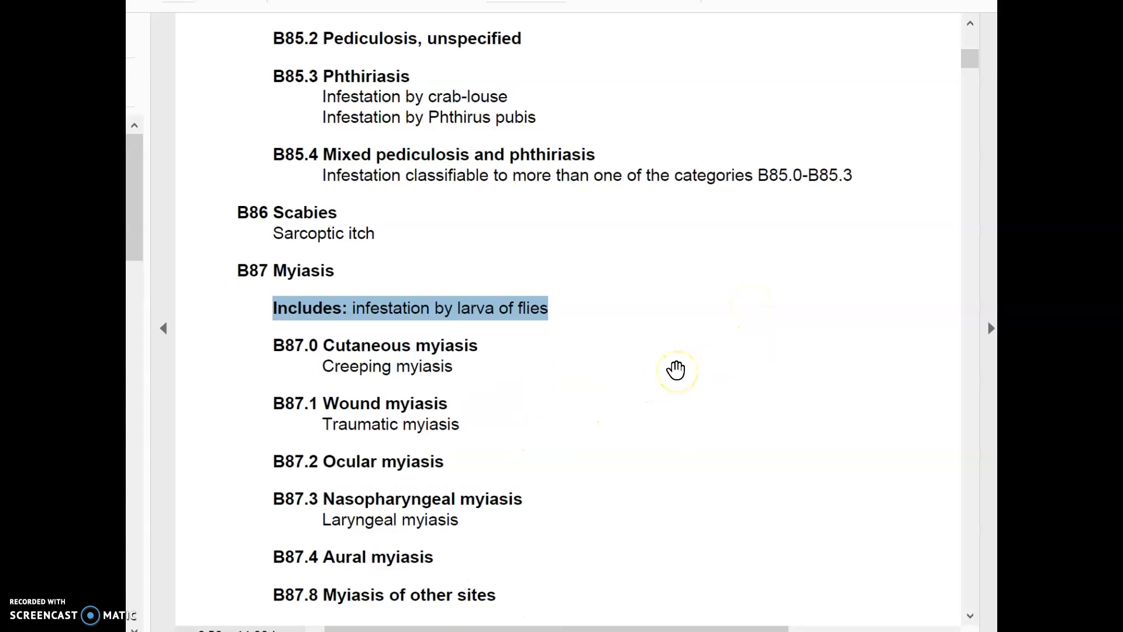
pyautogui.scroll(1, 676, 370)
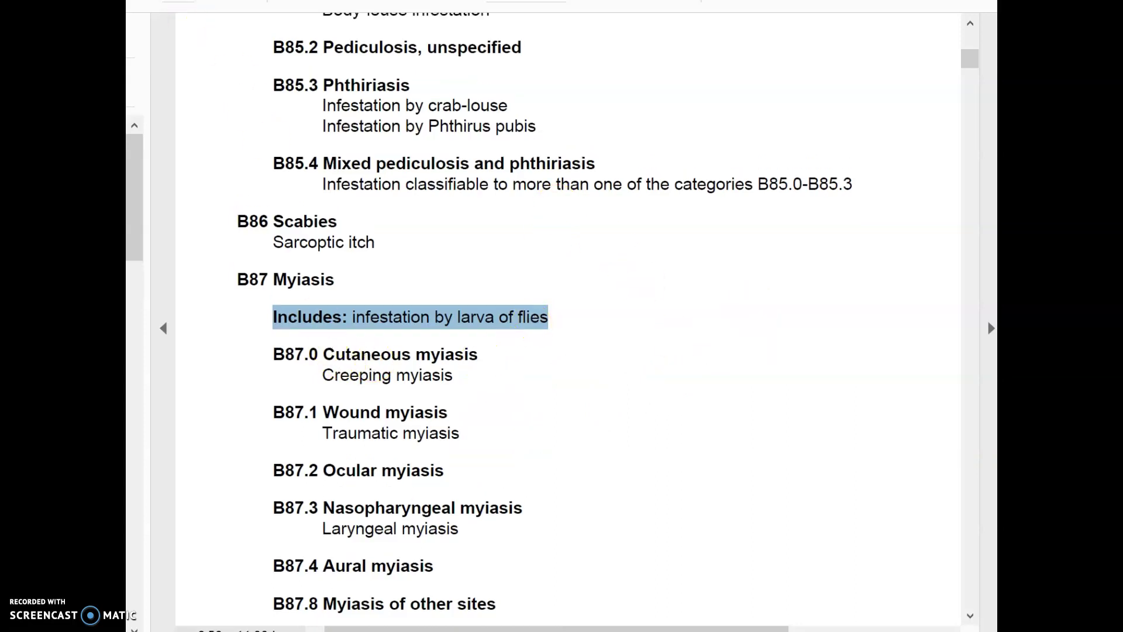
pyautogui.scroll(10, 562, 328)
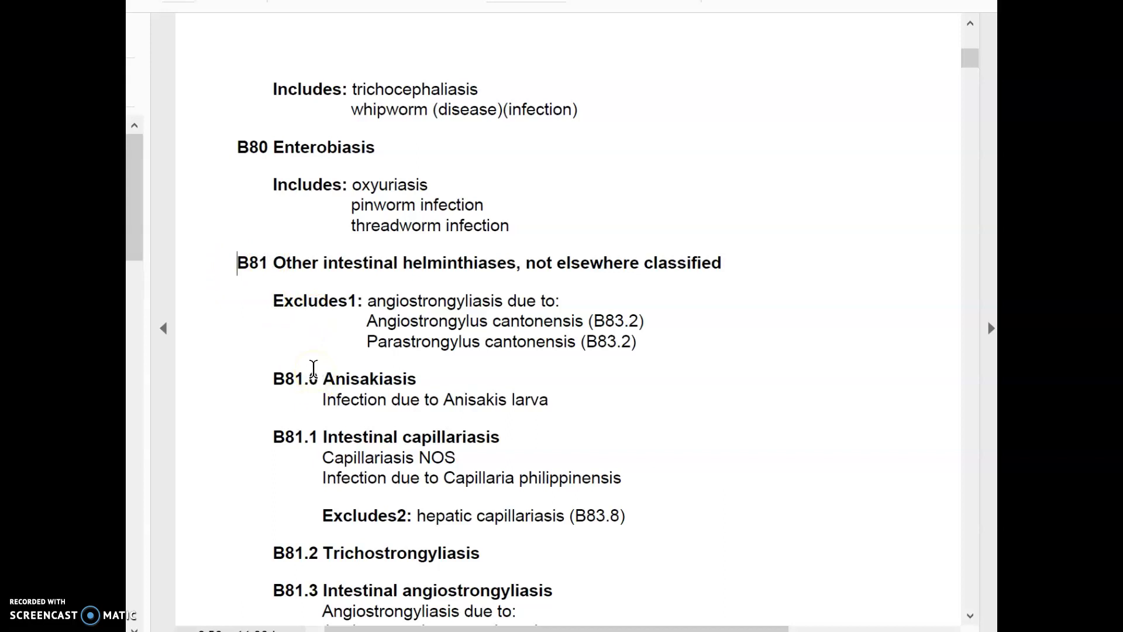
pyautogui.click(337, 416)
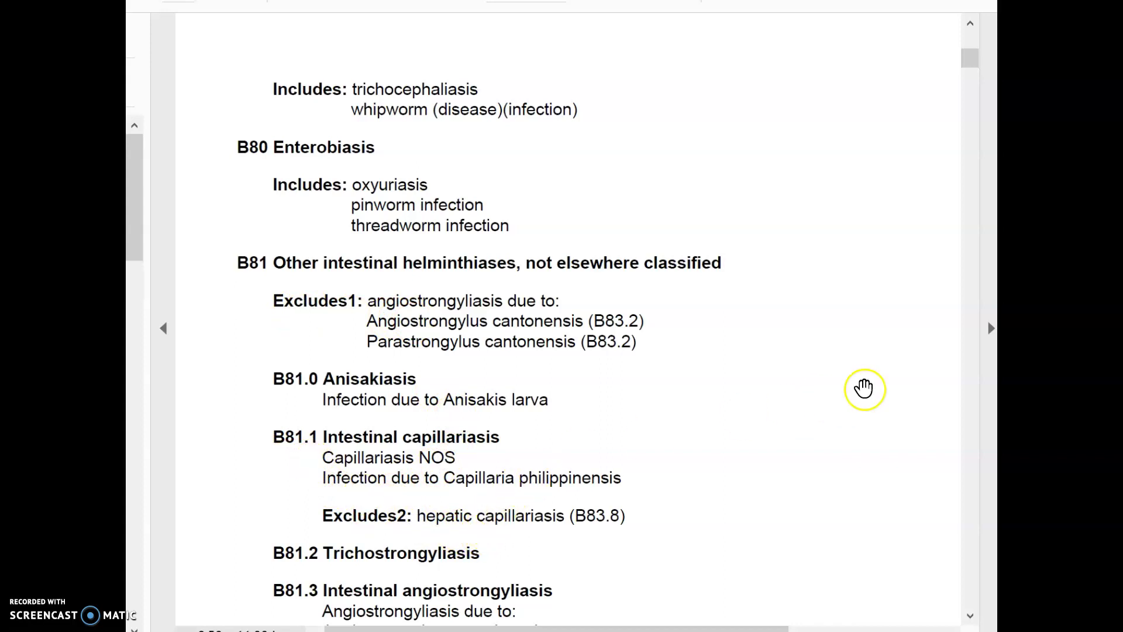
# Step: Scroll up to B68 Taeniasis, its cysticercosis Excludes1 note and subcodes B68.0–B68.9
pyautogui.scroll(8, 834, 372)
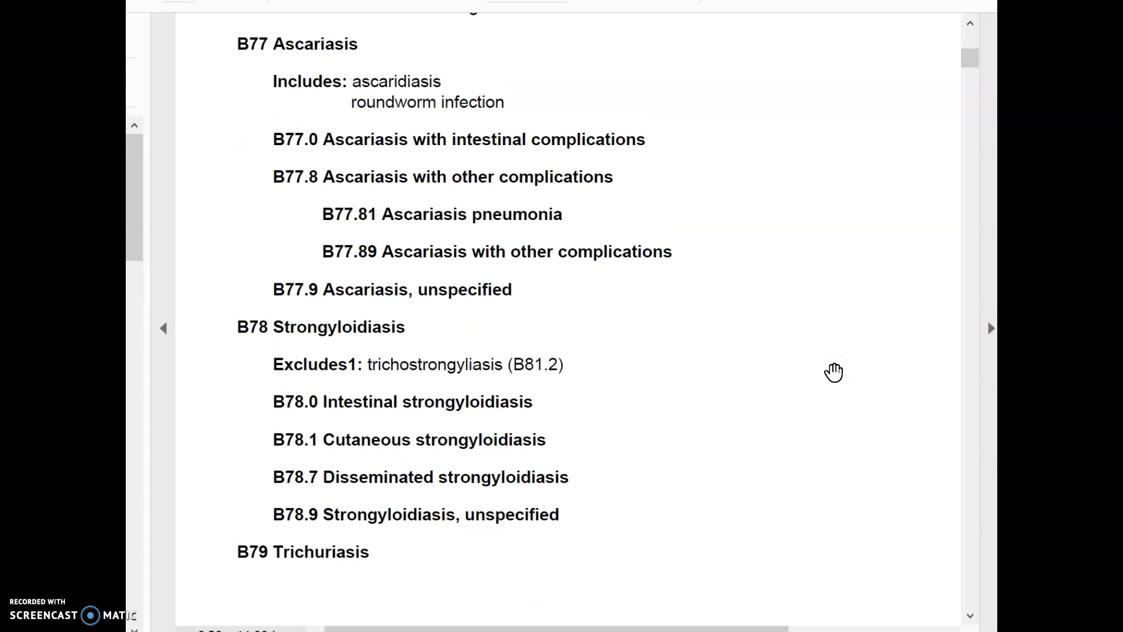
pyautogui.scroll(2, 834, 372)
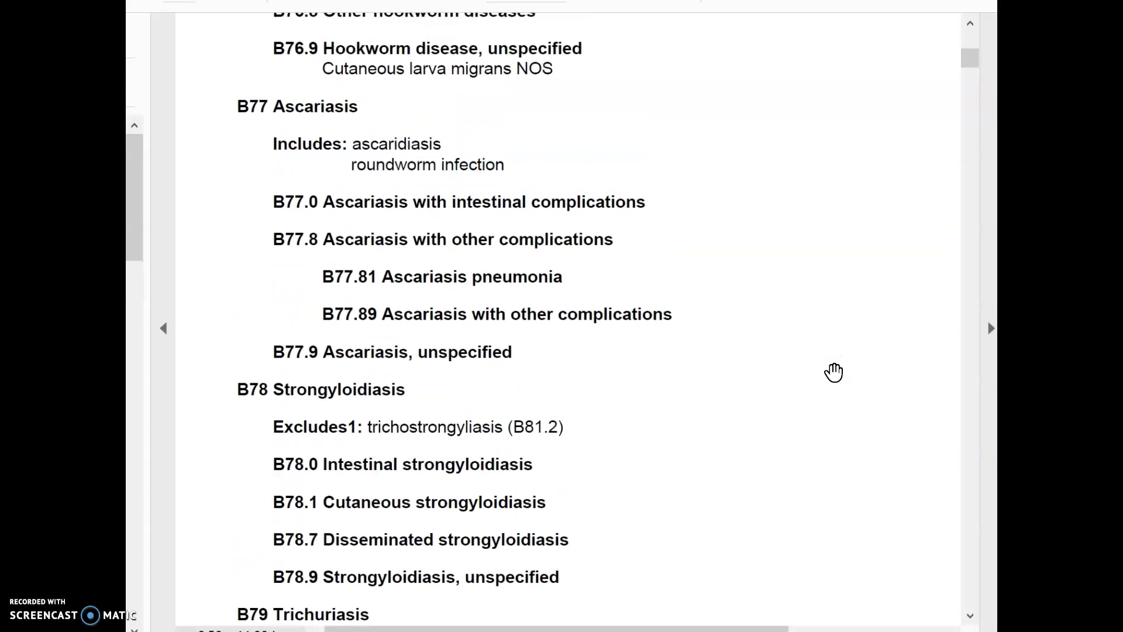
pyautogui.click(970, 23)
pyautogui.scroll(8, 973, 29)
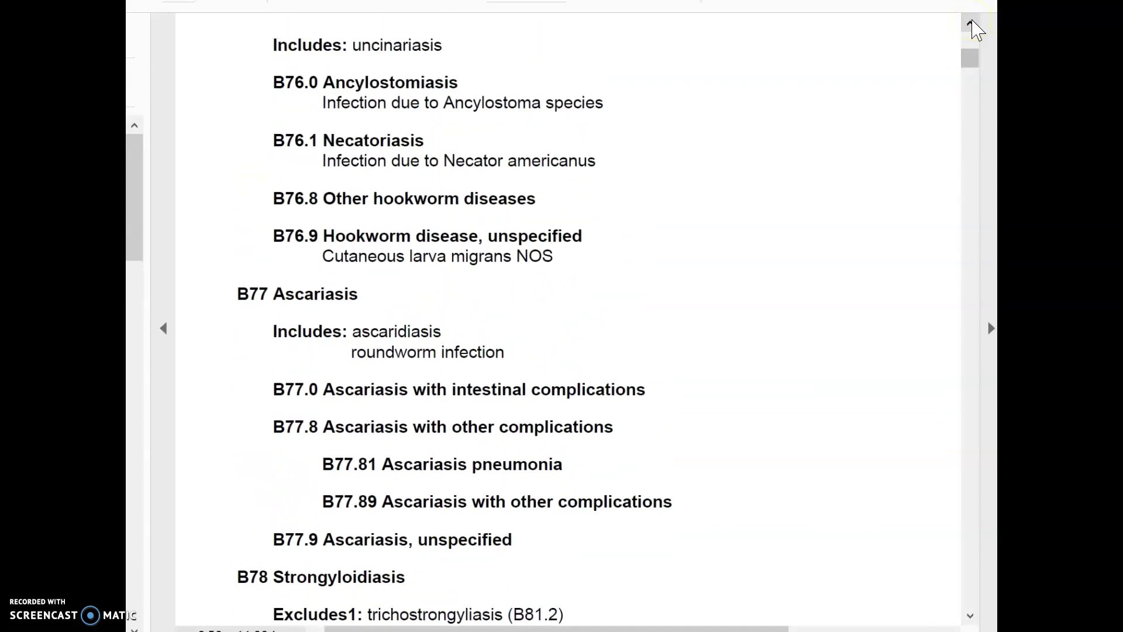
pyautogui.scroll(10, 974, 29)
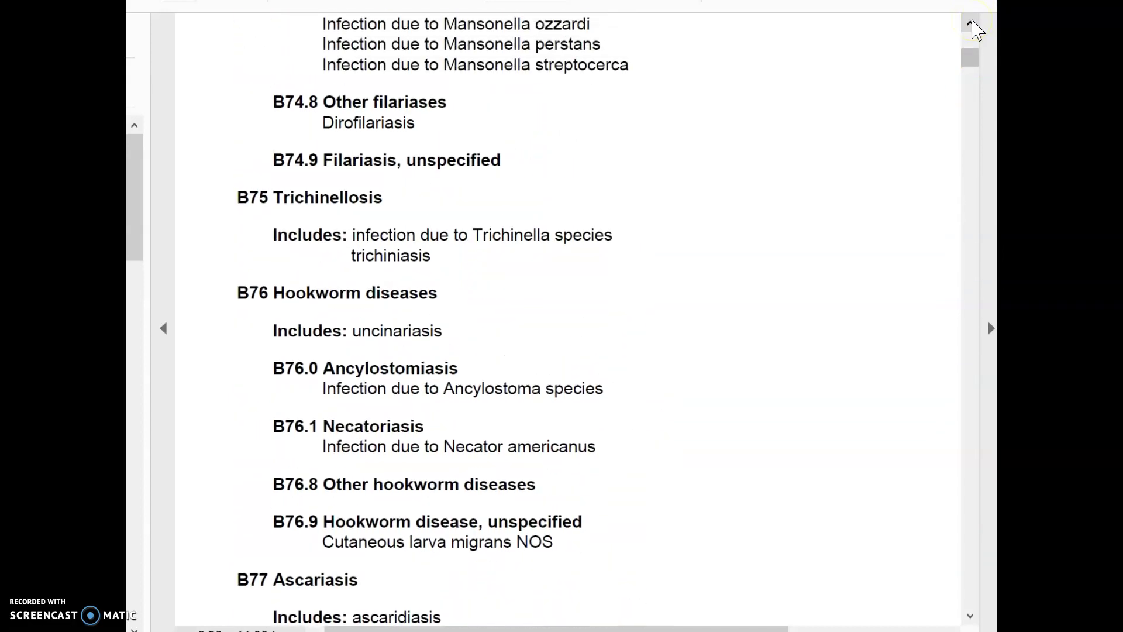
pyautogui.scroll(15, 972, 26)
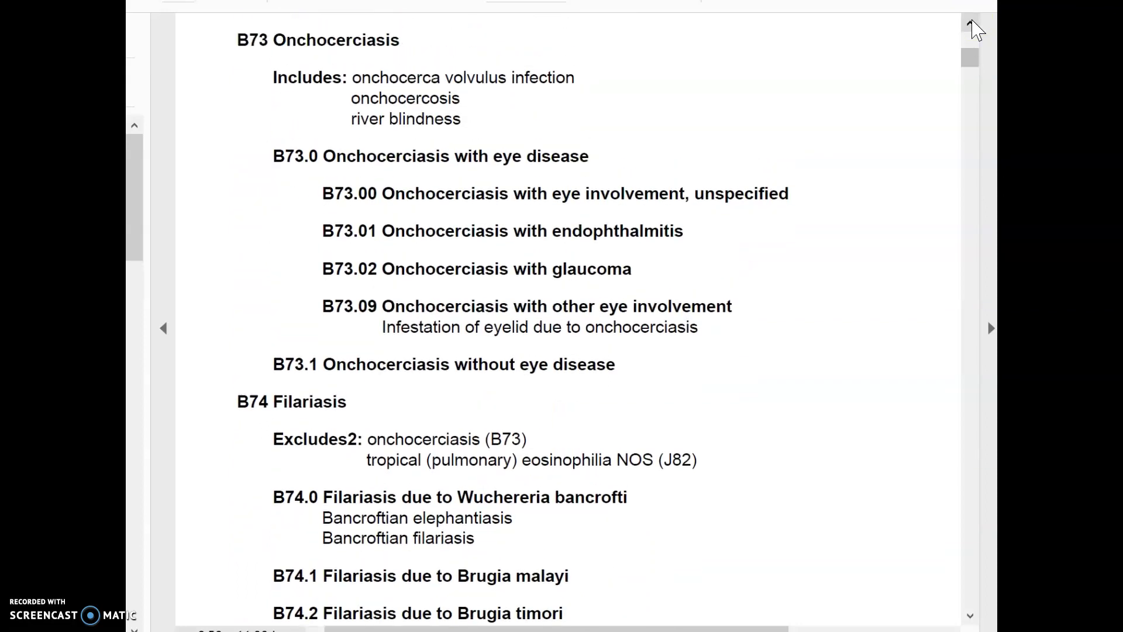
pyautogui.scroll(10, 974, 29)
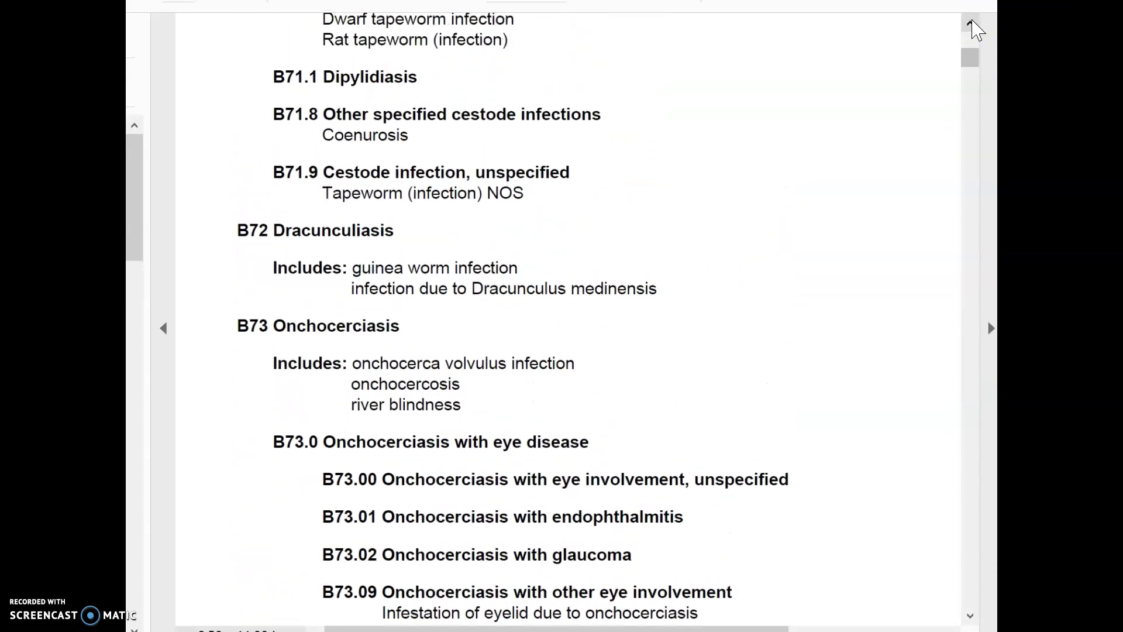
pyautogui.scroll(10, 973, 29)
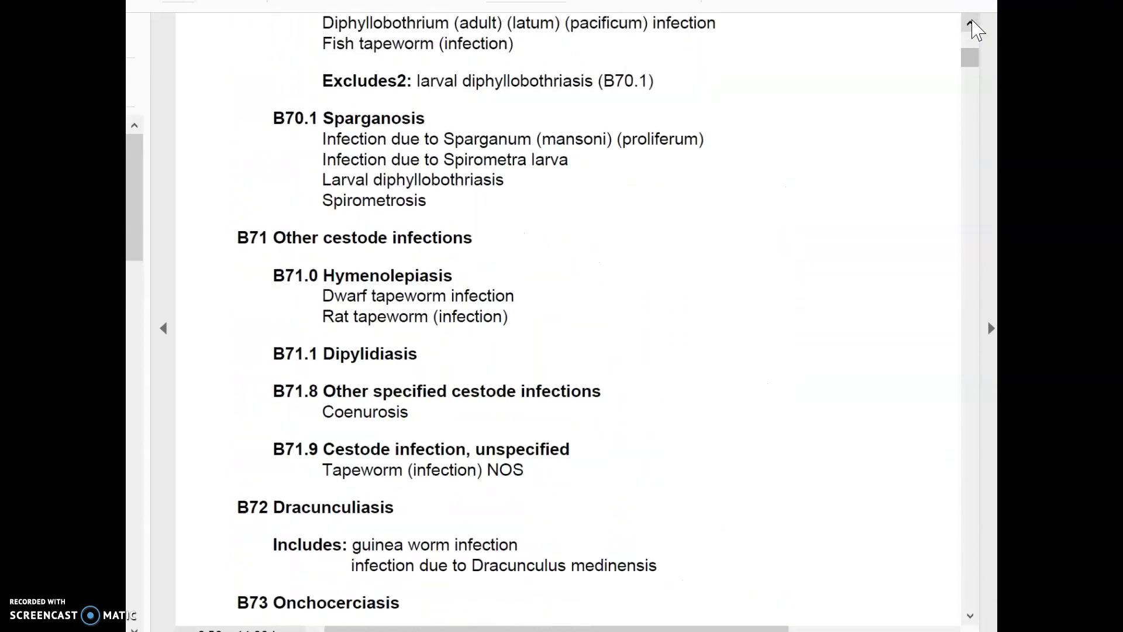
pyautogui.scroll(10, 973, 29)
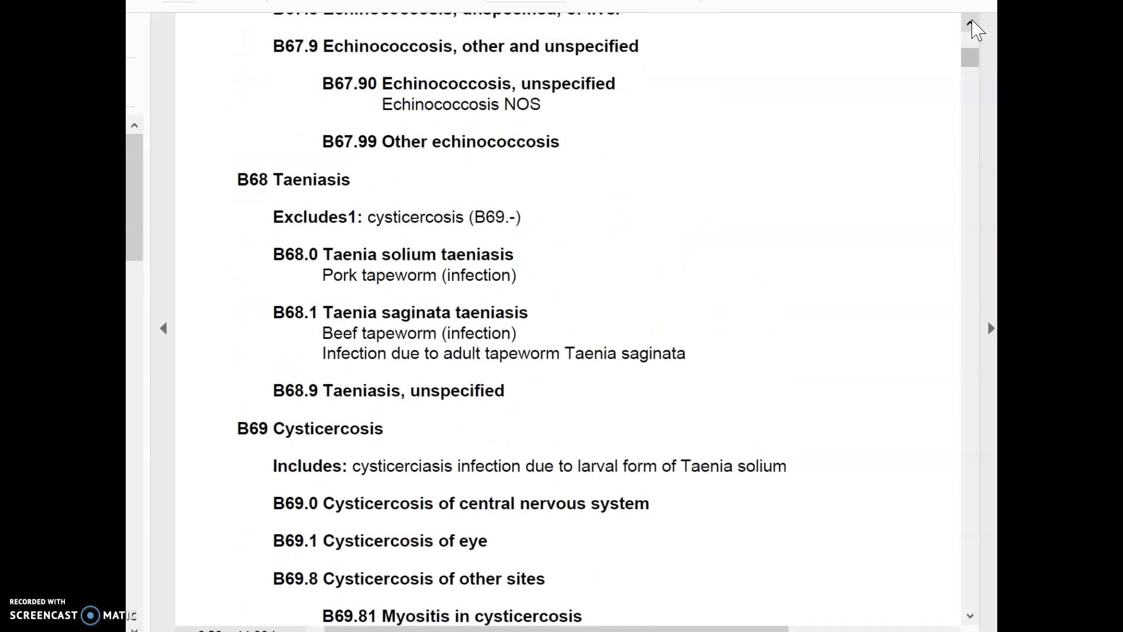
pyautogui.scroll(1, 975, 30)
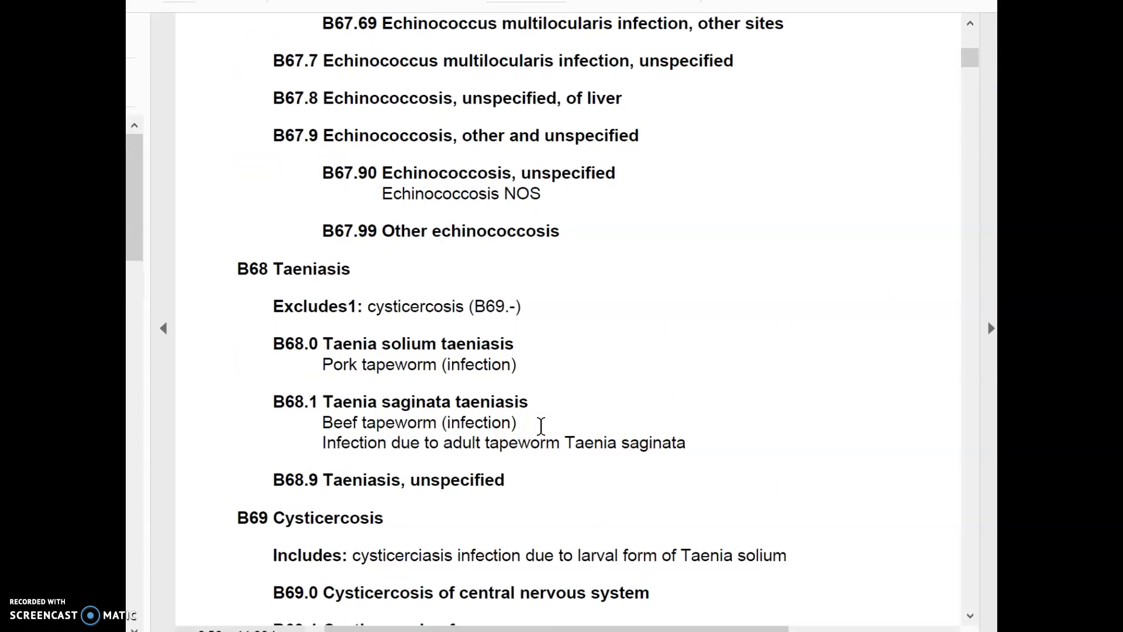
pyautogui.moveTo(227, 264); pyautogui.dragTo(262, 267)
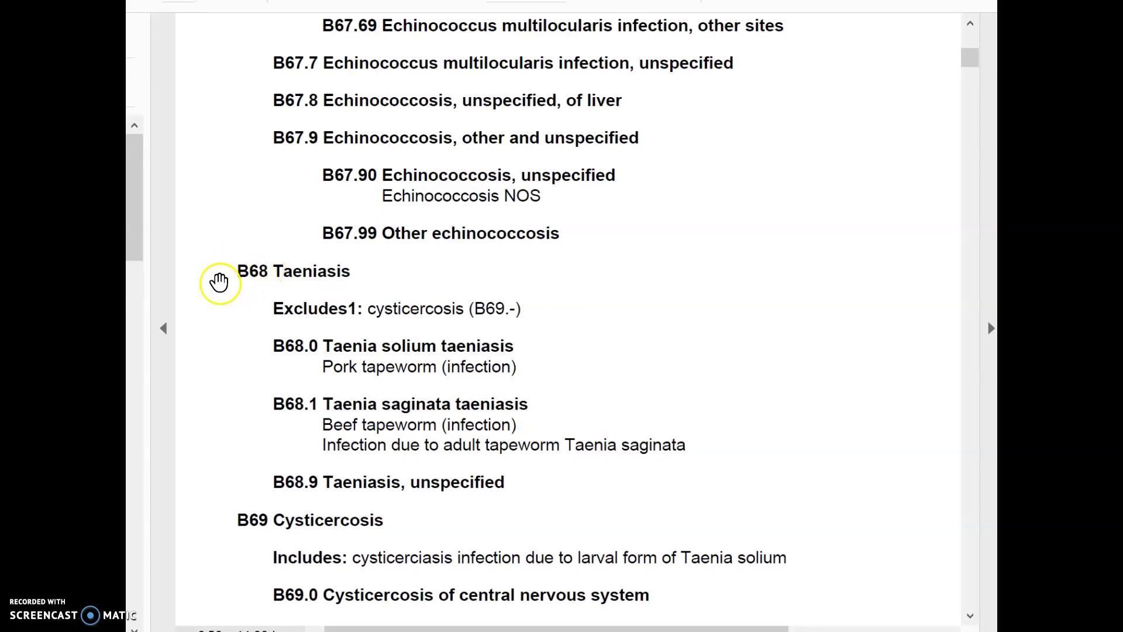